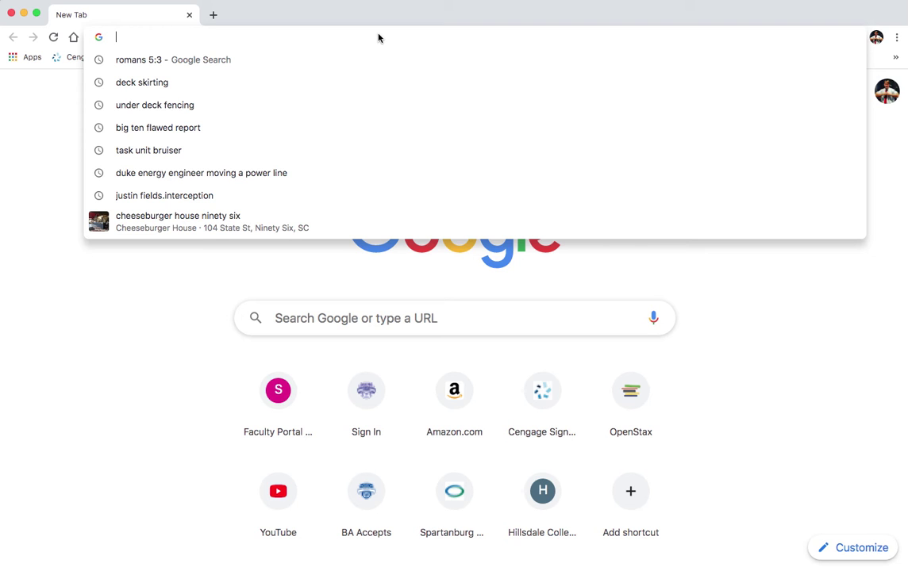
Go to smcsc.brightspace.com and submit the college's organizational sign-in.
type("smc")
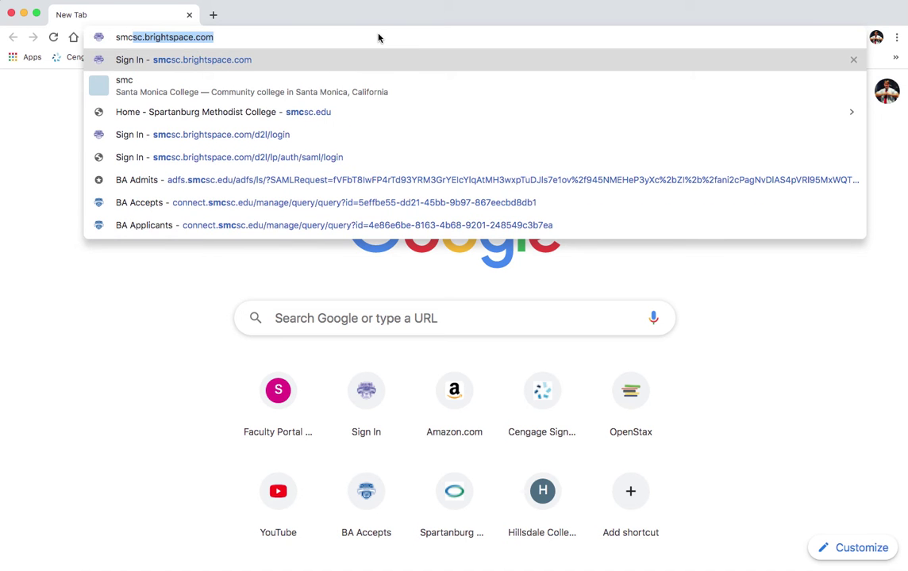
key("Return")
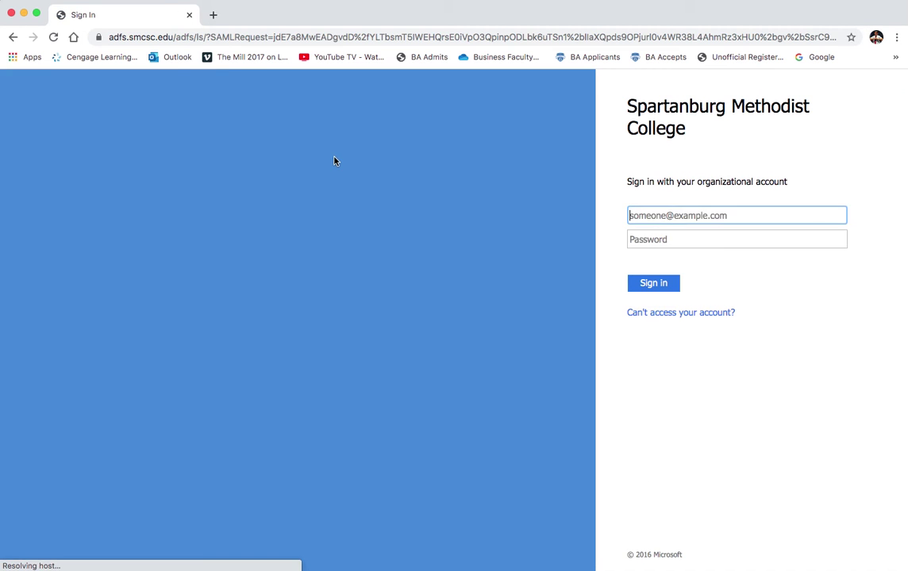
left_click(652, 286)
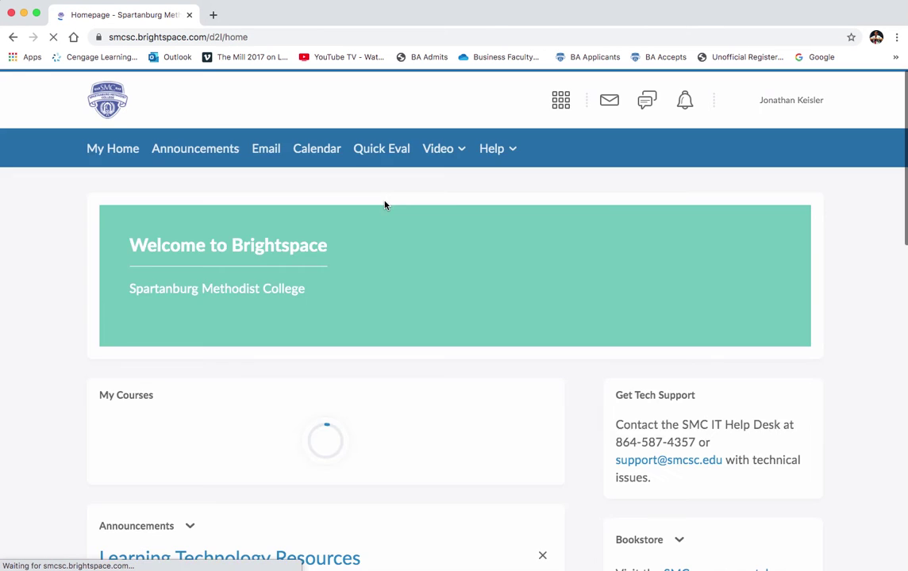
Open the personal sandbox course from the FA20 Sandboxes tab in My Courses.
scroll(259, 272, "down", 5)
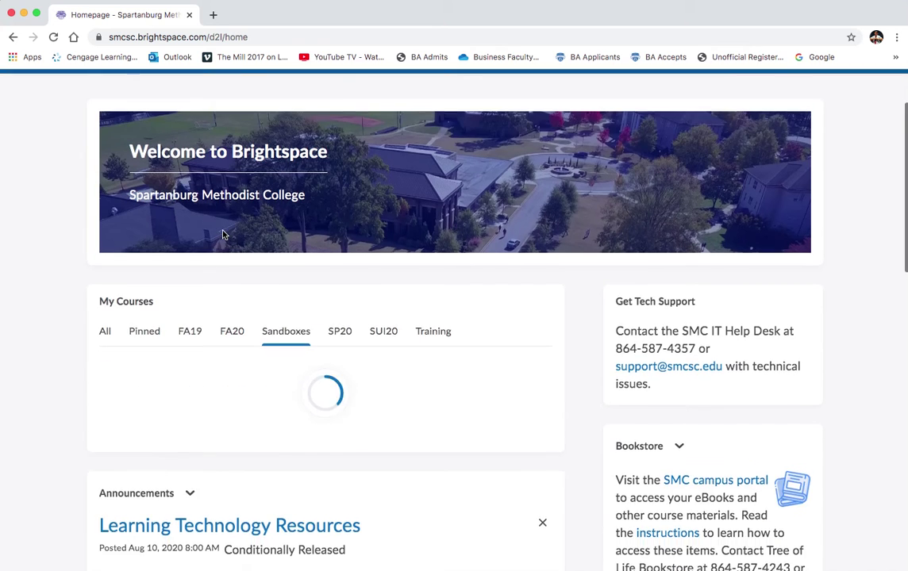
left_click(232, 257)
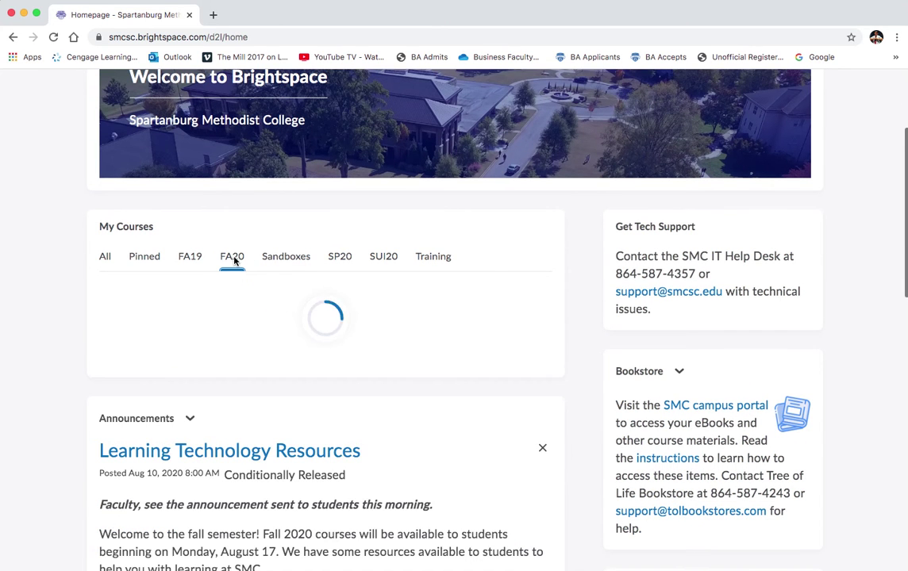
left_click(287, 259)
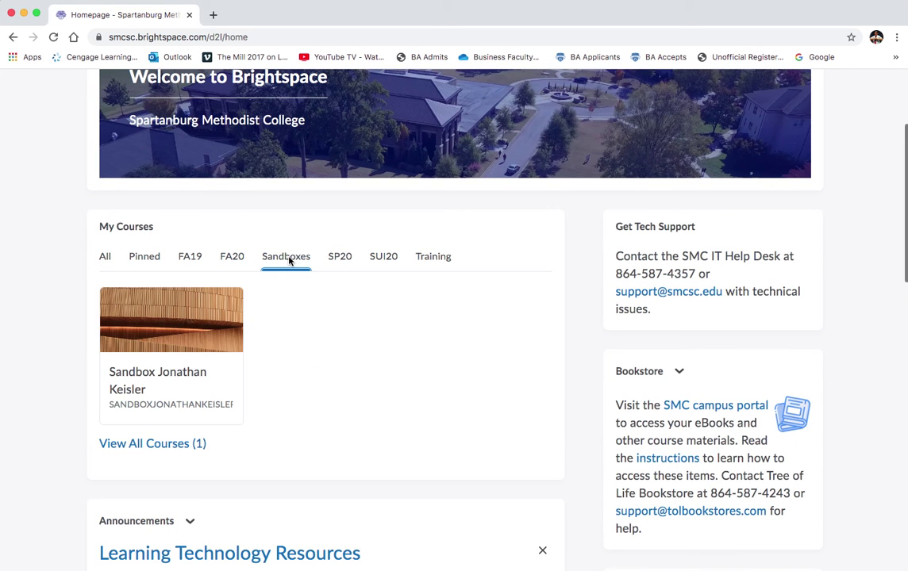
left_click(151, 376)
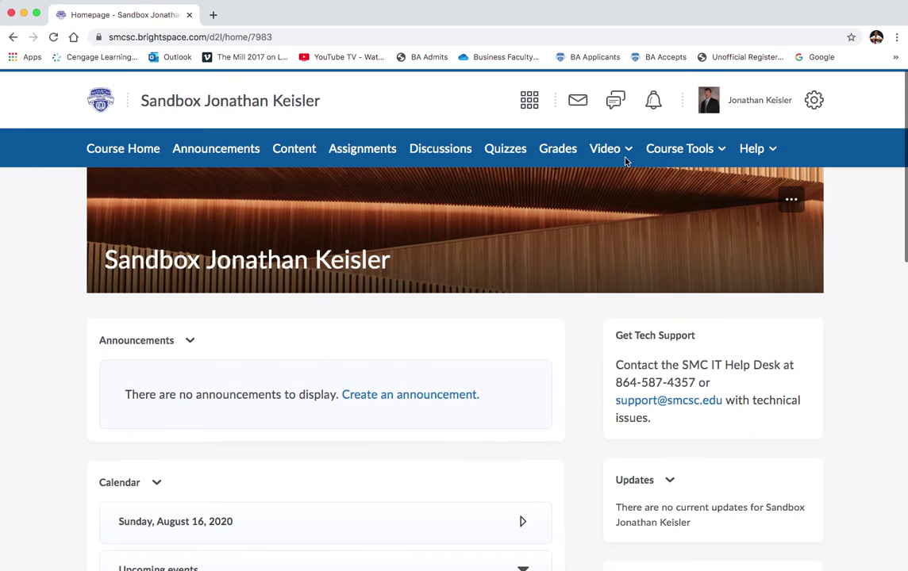
left_click(626, 152)
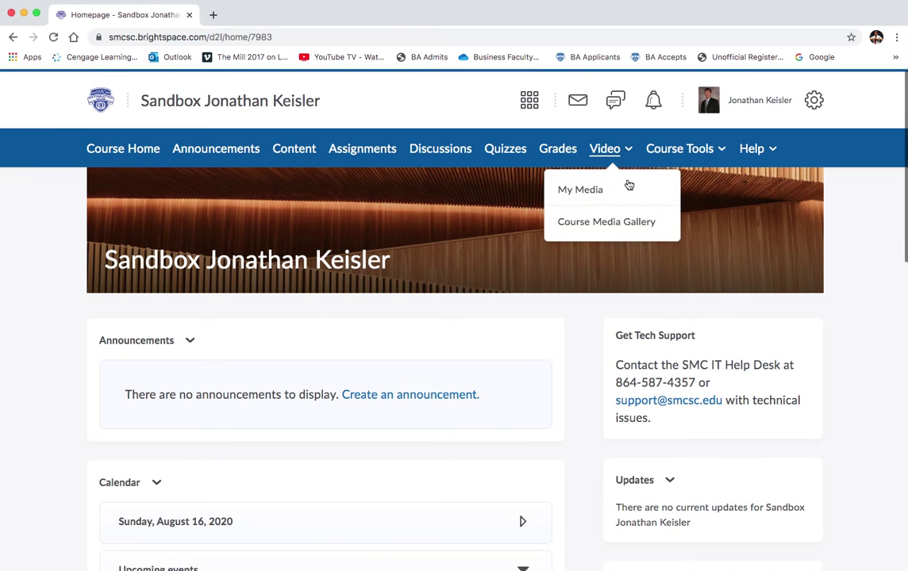
Go to the Course Media Gallery and start a live meeting.
left_click(618, 228)
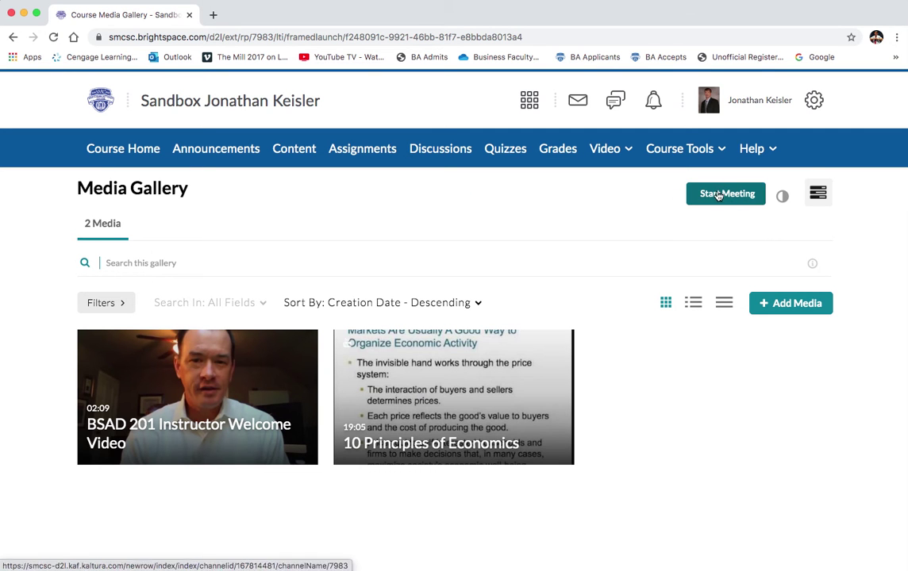
left_click(718, 195)
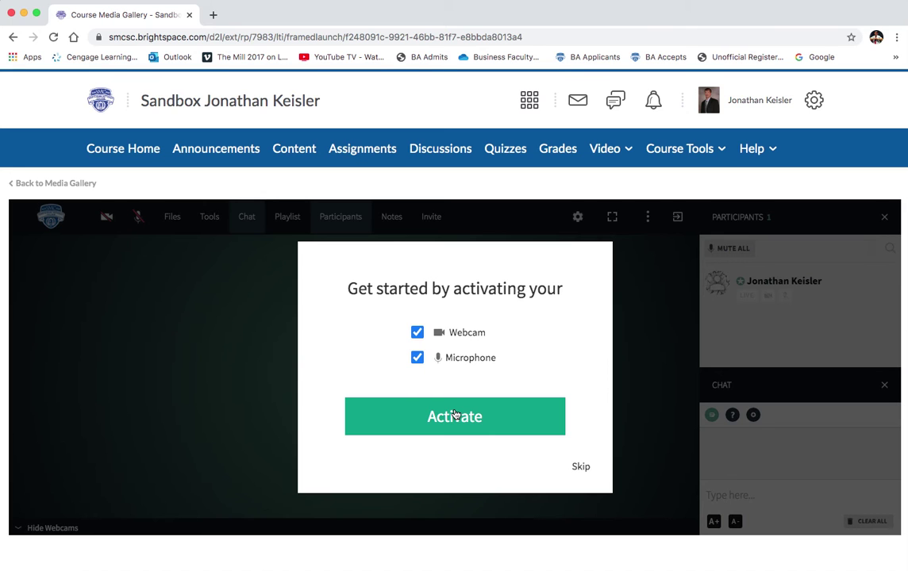
Activate and allow the webcam and microphone, then bring up the invite options.
left_click(455, 416)
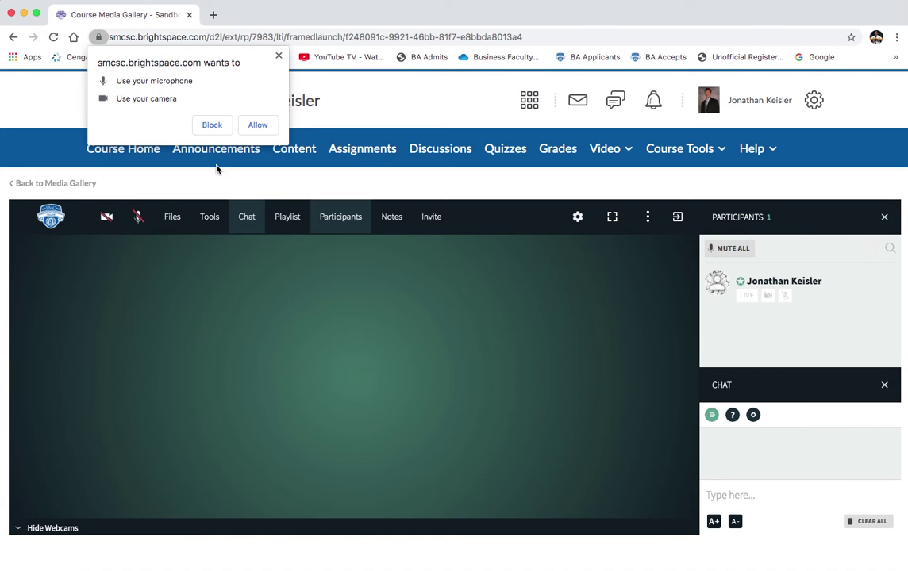
left_click(263, 126)
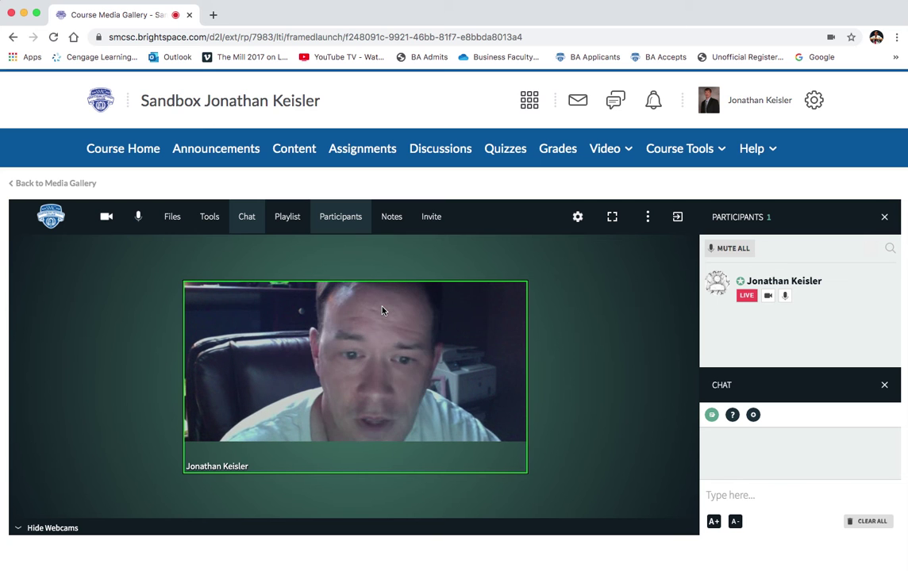
mouse_move(377, 315)
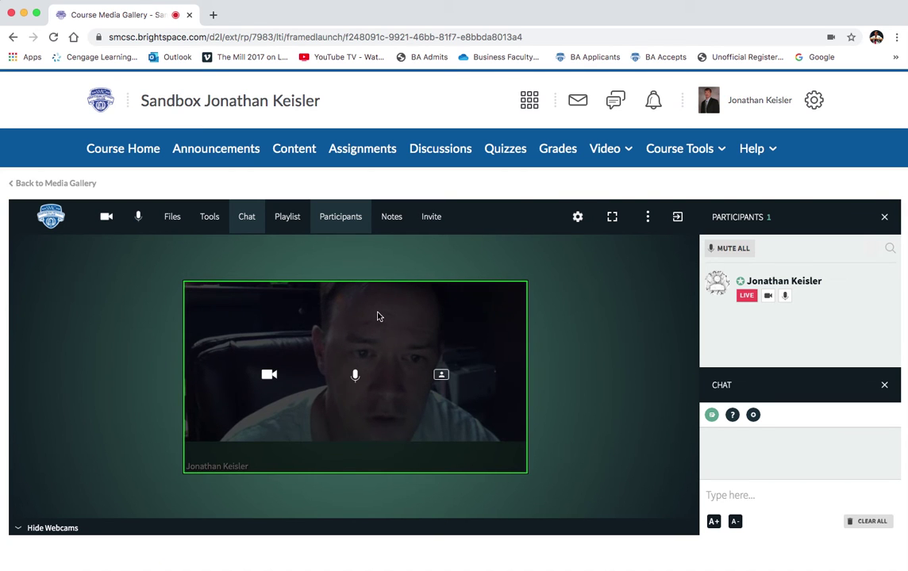
left_click(437, 219)
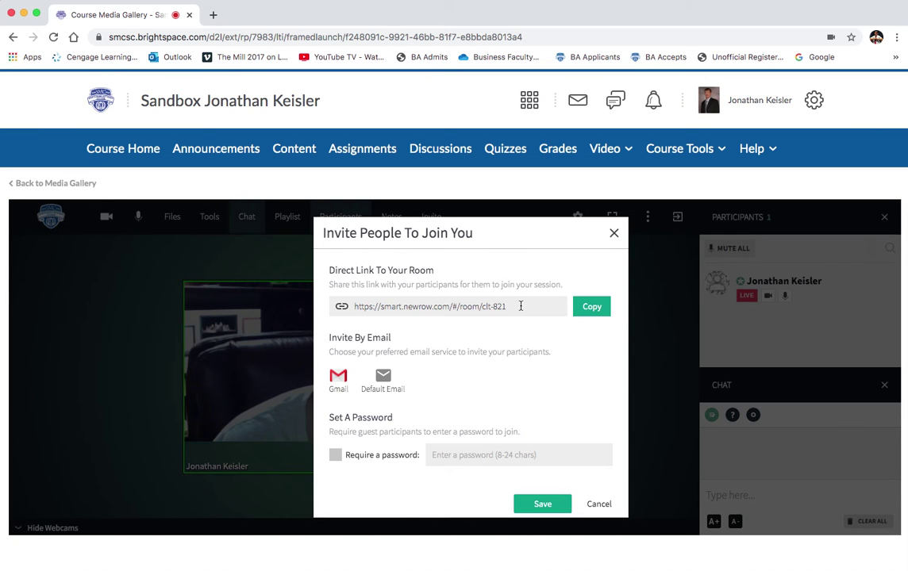
Copy the room's direct link and close the Invite People dialog.
left_click(381, 298)
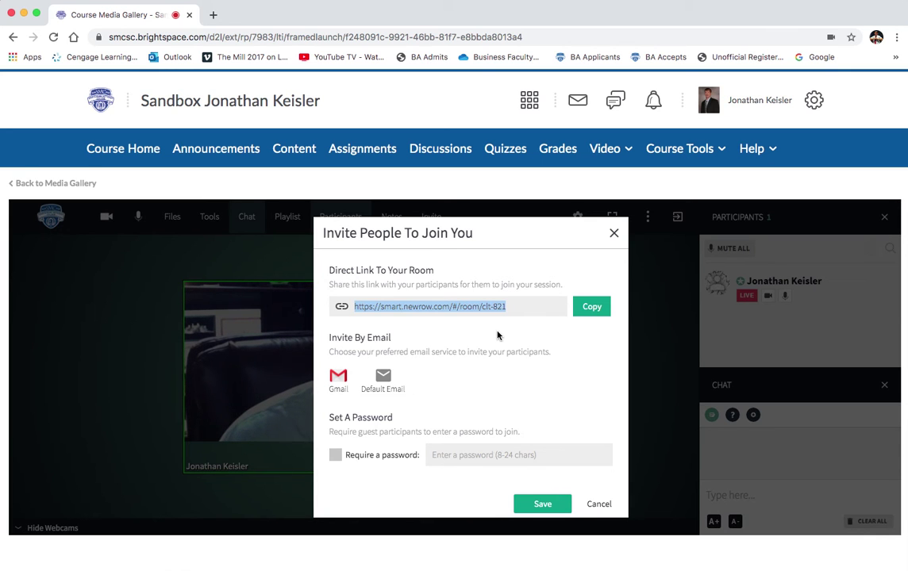
left_click(583, 308)
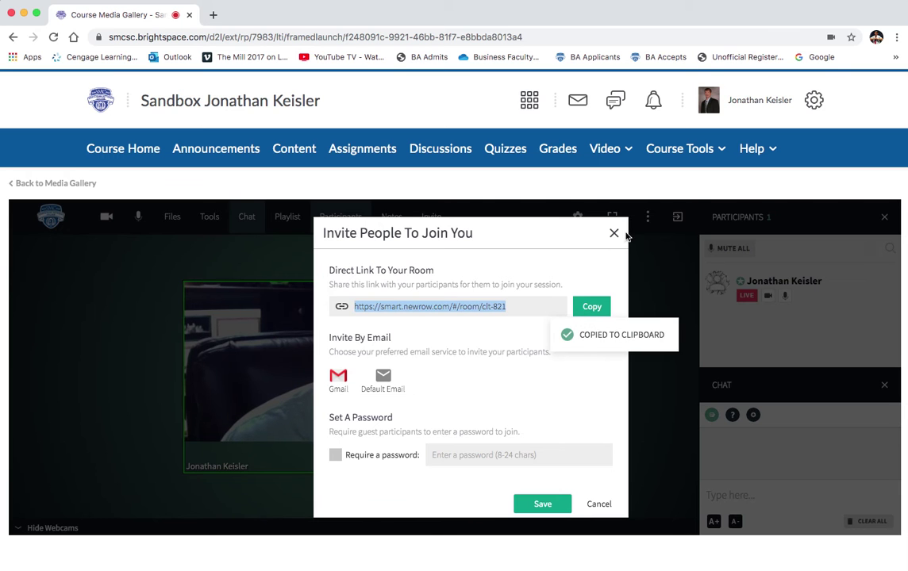
left_click(614, 235)
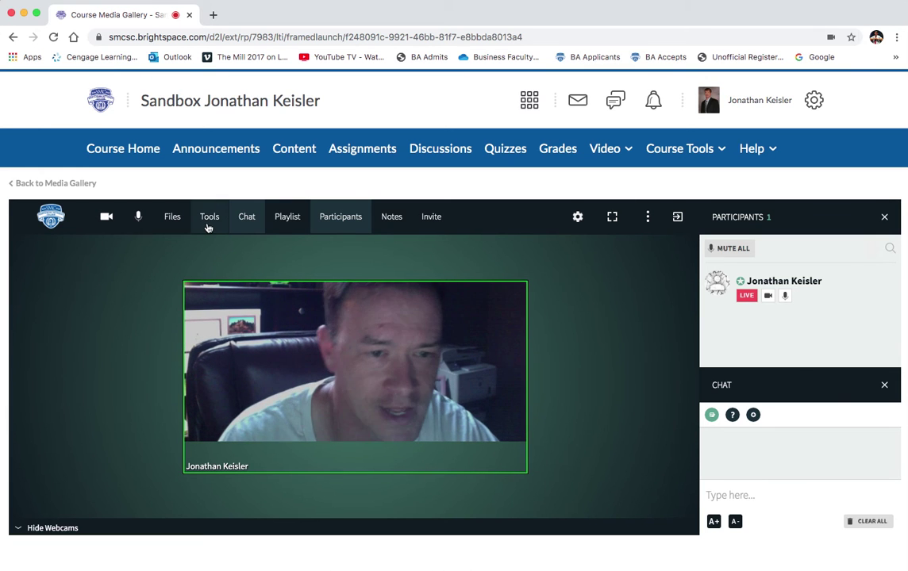
Share the entire screen through Tools > Desktop Share.
left_click(208, 217)
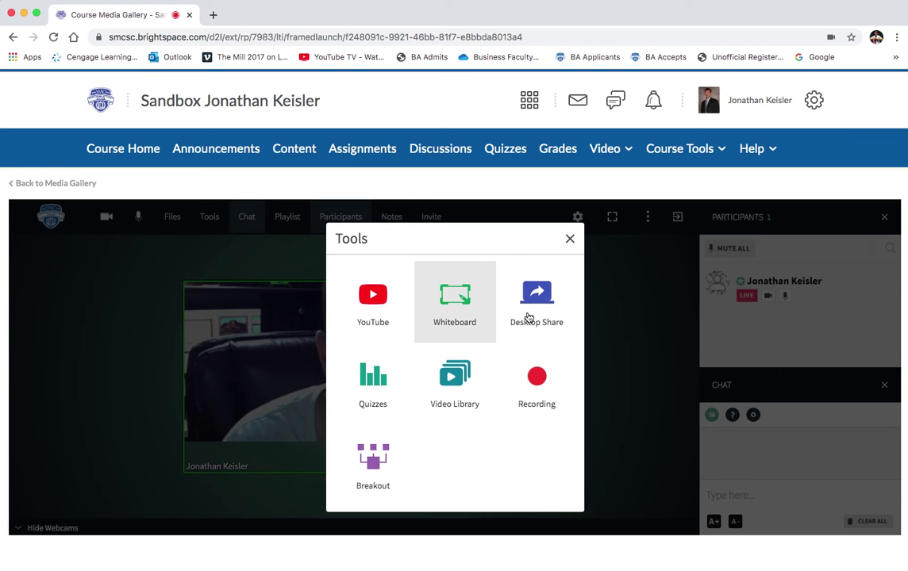
left_click(539, 310)
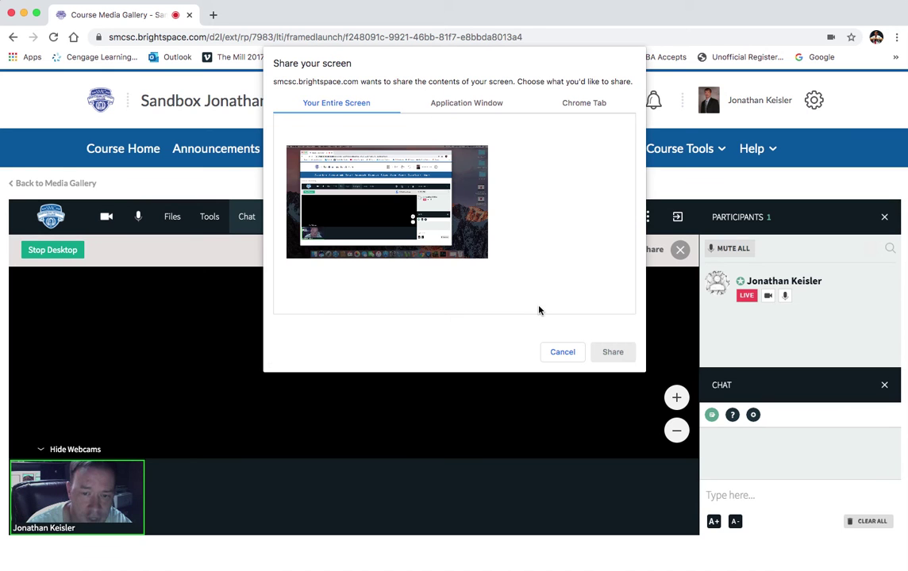
left_click(460, 258)
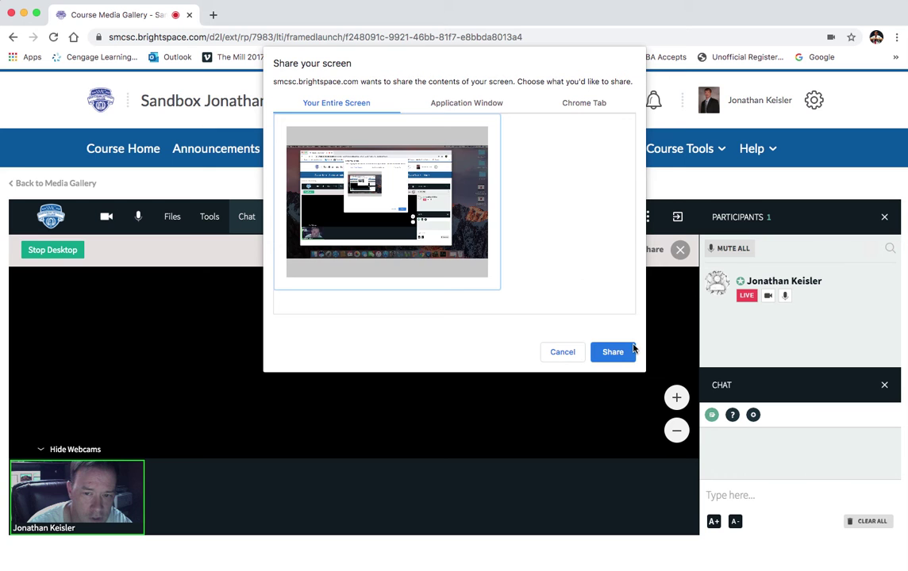
left_click(627, 351)
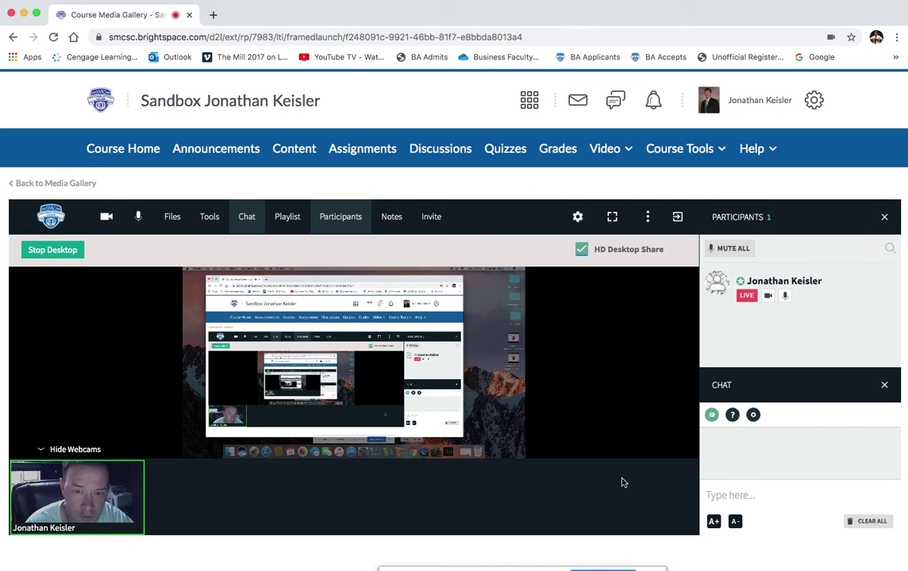
Open login.cengage.com in a new Chrome window.
key("super+n")
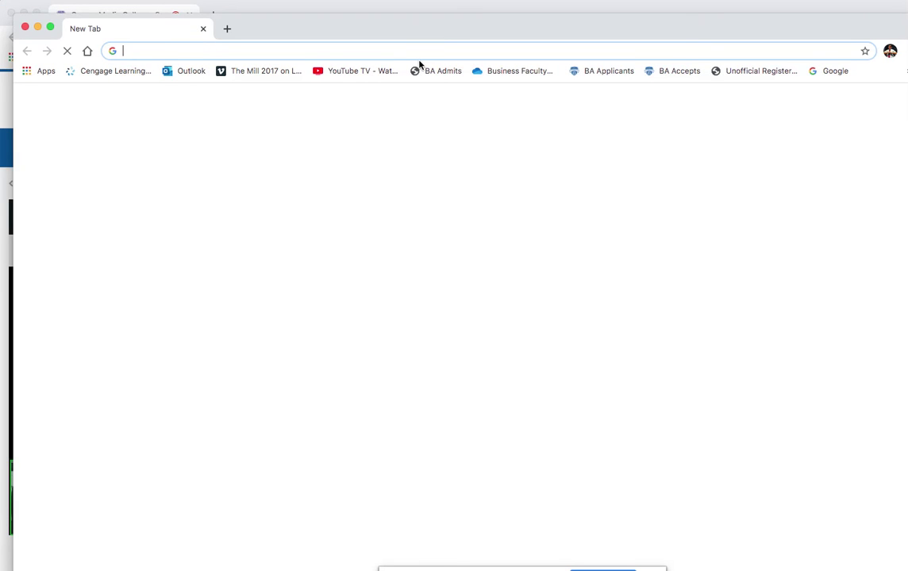
type("login")
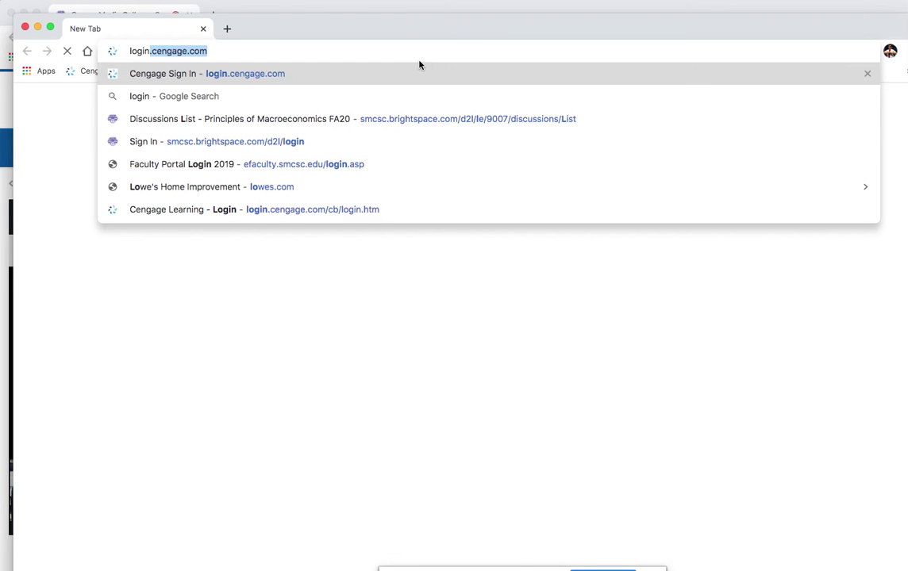
key("Return")
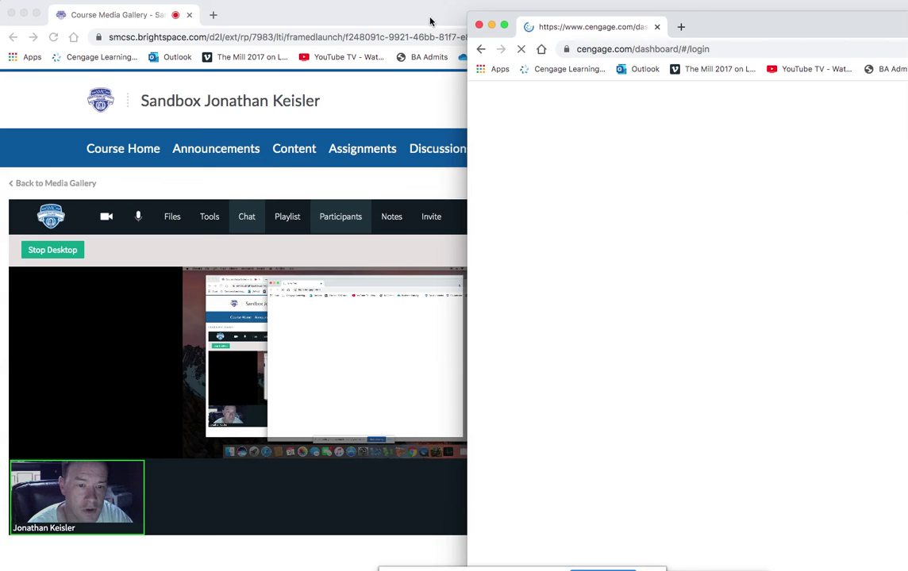
Place the Cengage window to the right, with the Brightspace meeting window in front.
left_click_drag(430, 21, 353, 21)
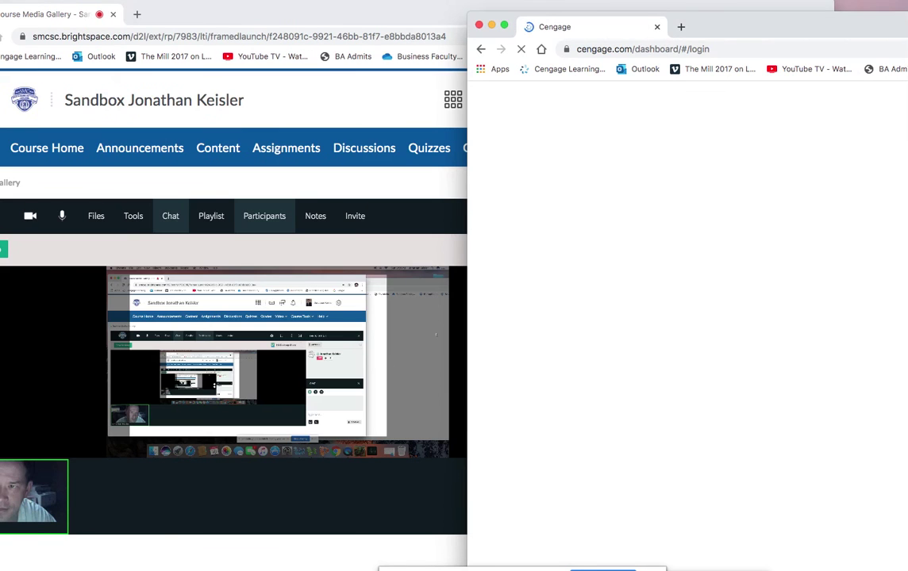
left_click_drag(907, 29, 645, 27)
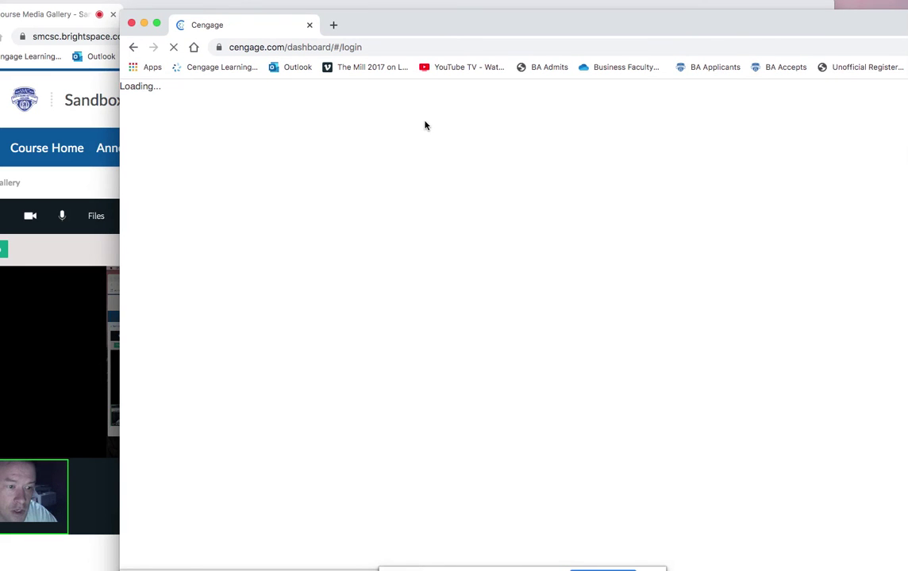
left_click_drag(282, 23, 670, 17)
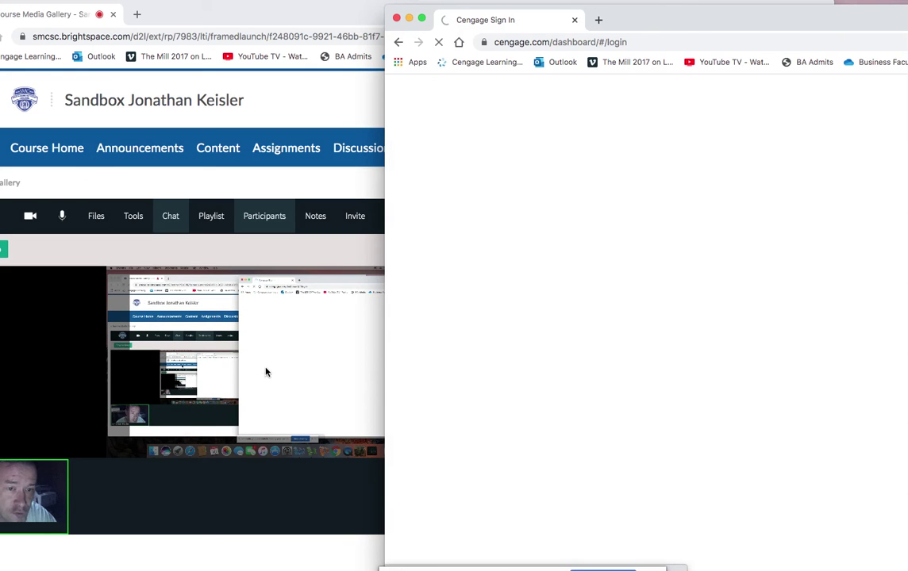
left_click_drag(702, 21, 842, 20)
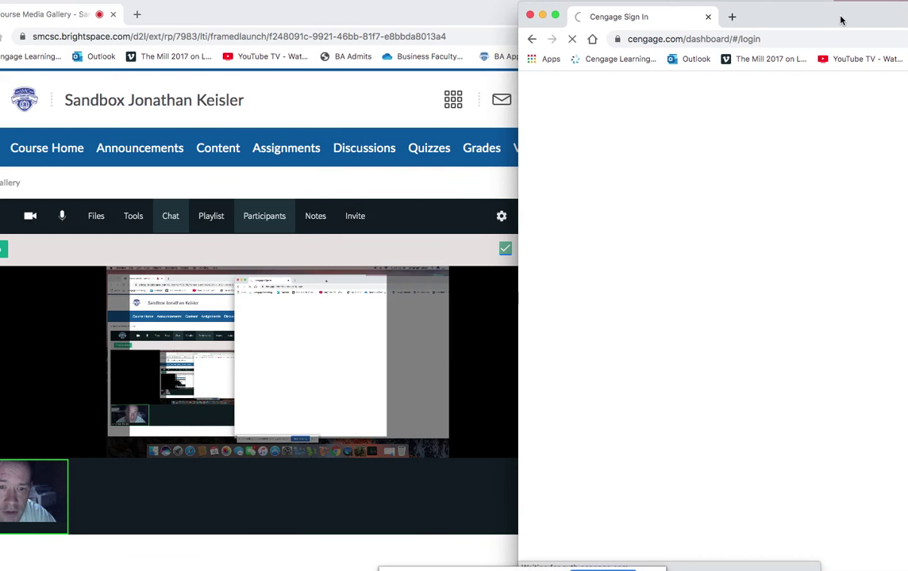
left_click(232, 255)
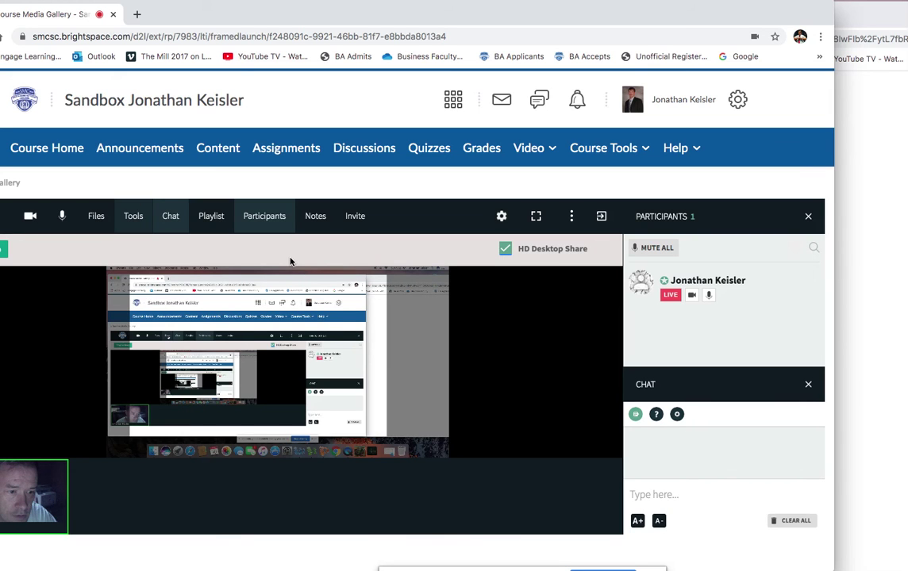
mouse_move(290, 262)
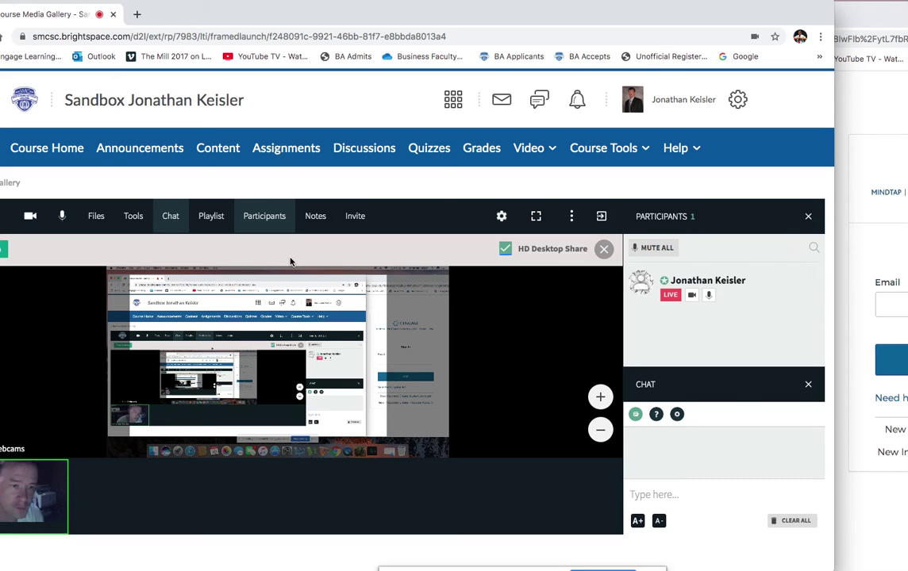
left_click(134, 218)
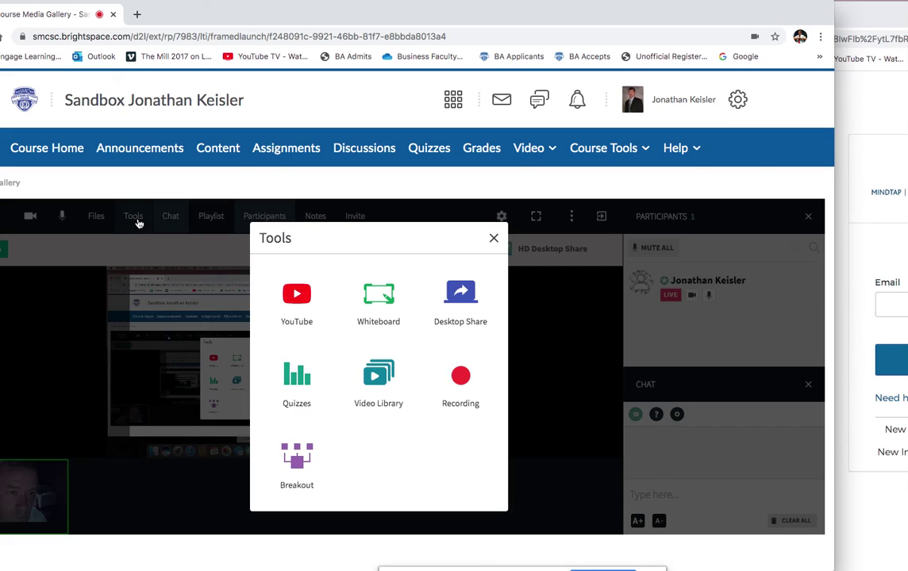
left_click(294, 458)
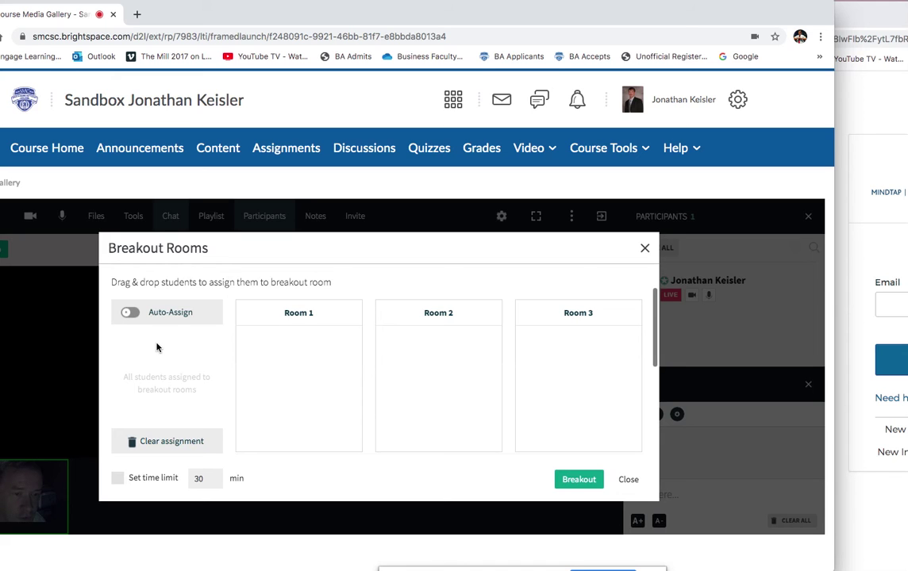
left_click_drag(235, 348, 318, 352)
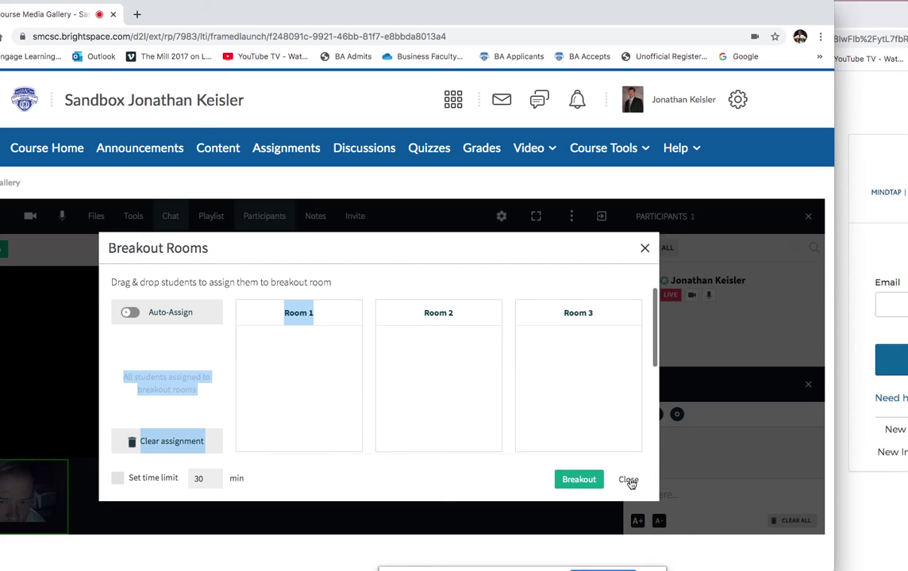
left_click(627, 479)
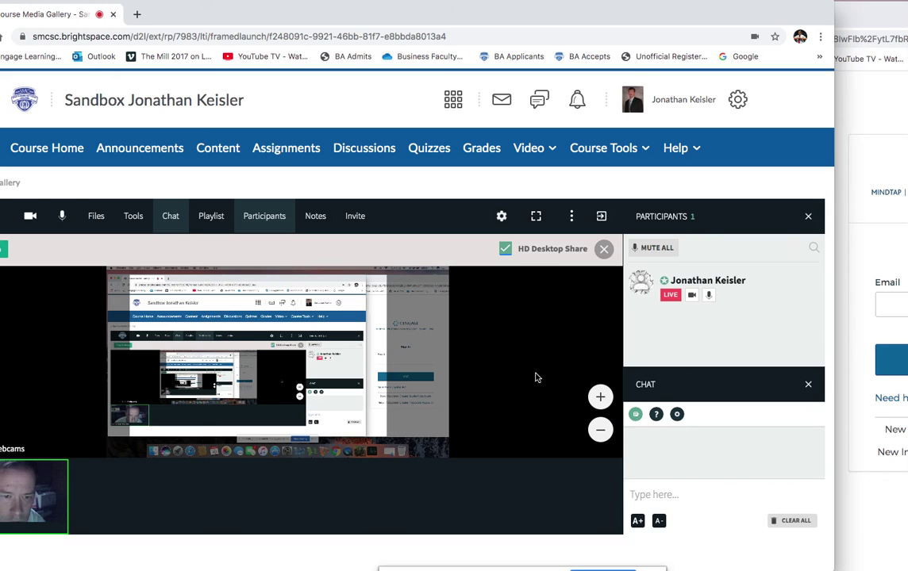
Sign in to Cengage with the instructor's e-mail and password.
left_click(857, 41)
left_click_drag(836, 22, 340, 6)
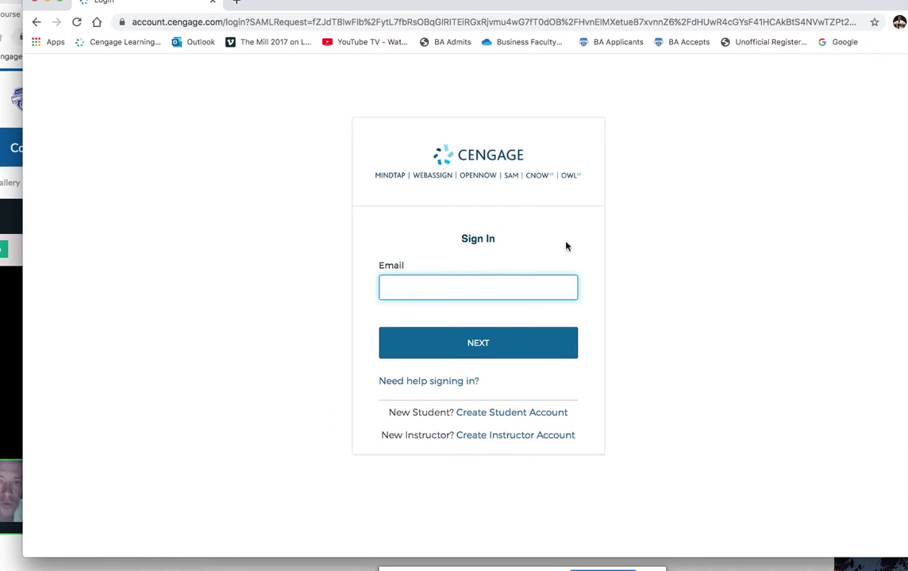
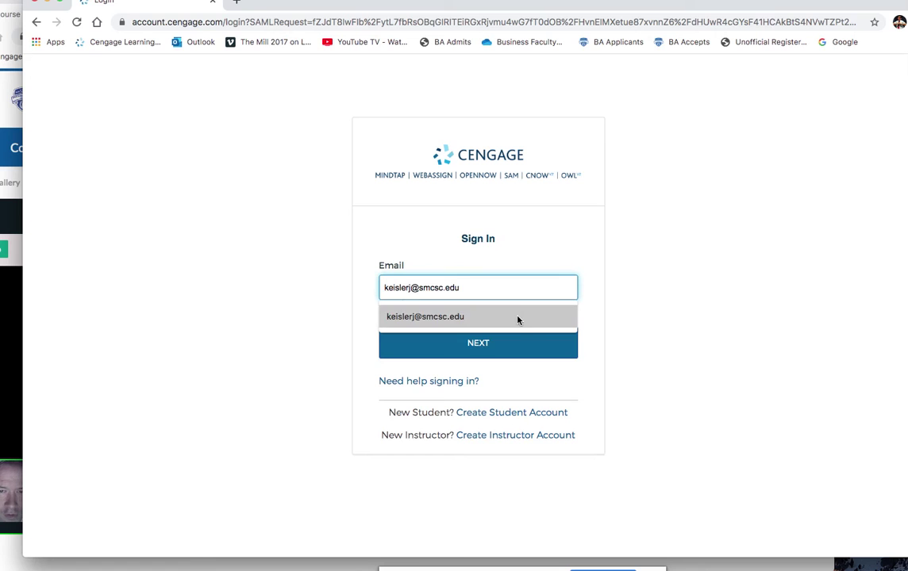
left_click(515, 317)
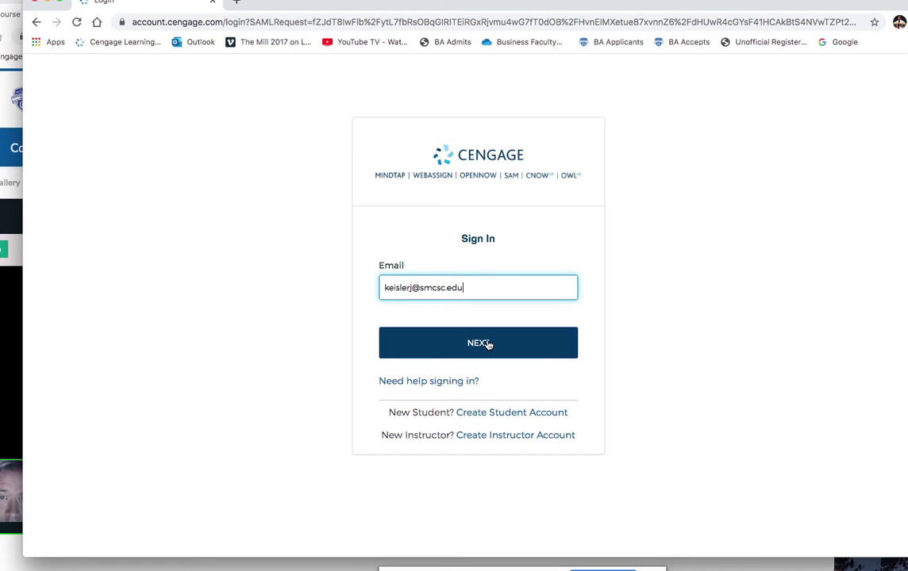
left_click(512, 355)
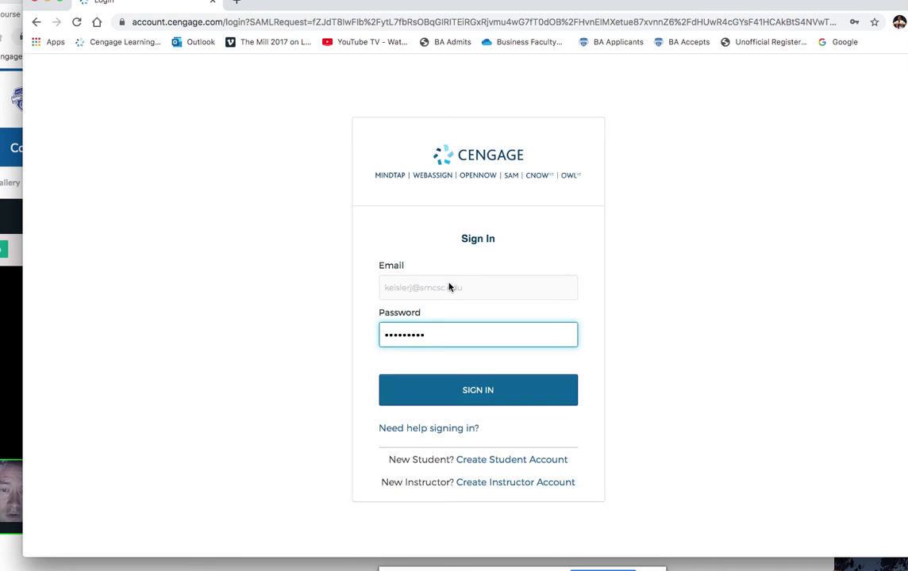
left_click(492, 391)
Realign the Cengage window and launch the Principles of Macroeconomics MindTap course.
left_click_drag(436, 15, 758, 17)
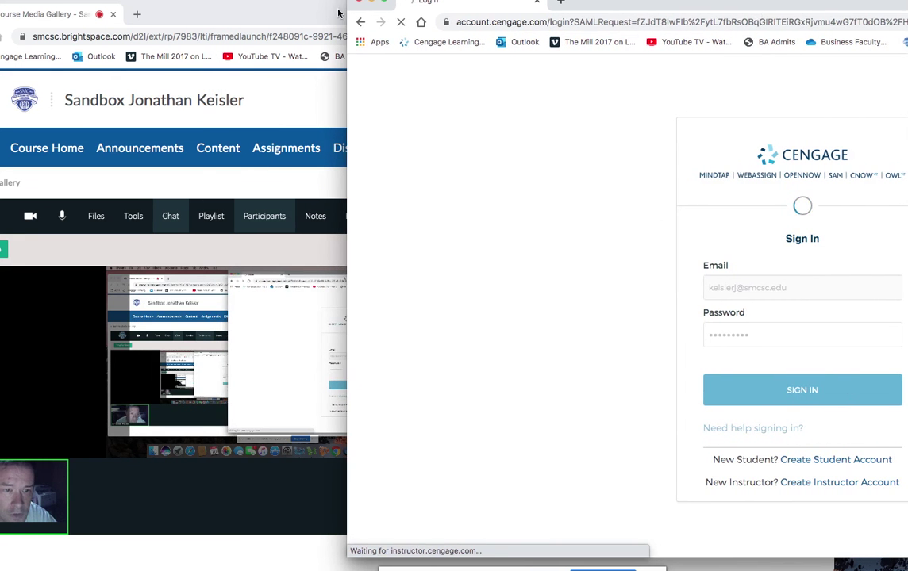
left_click_drag(284, 16, 339, 8)
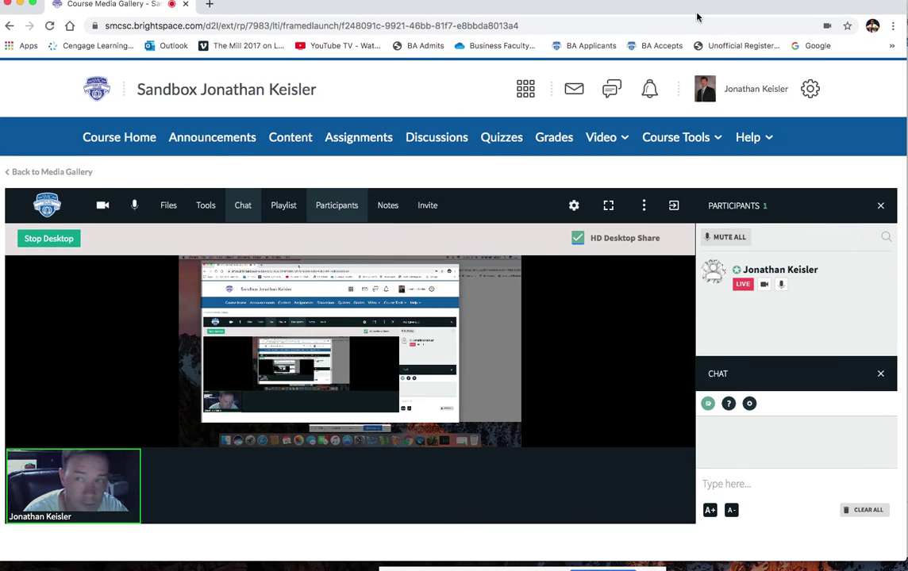
left_click(906, 16)
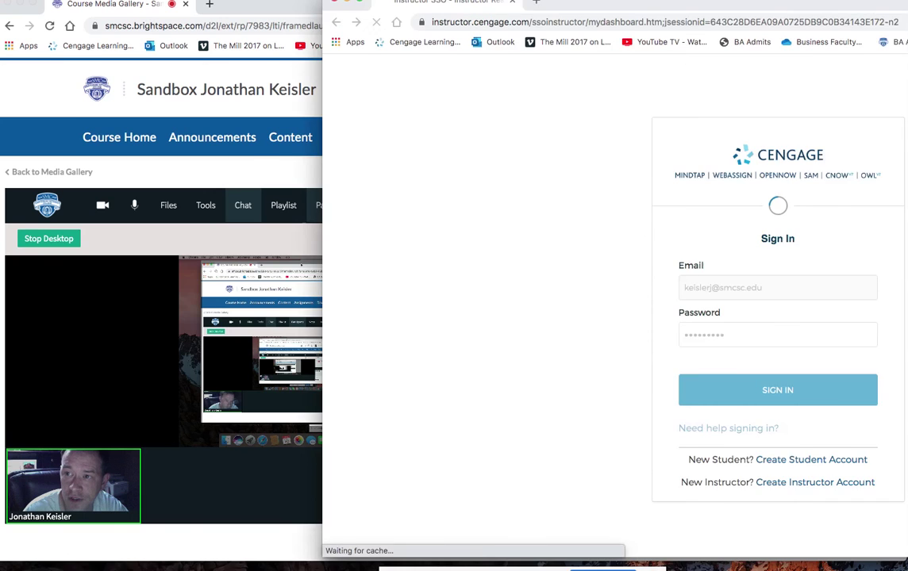
left_click_drag(906, 6, 739, 8)
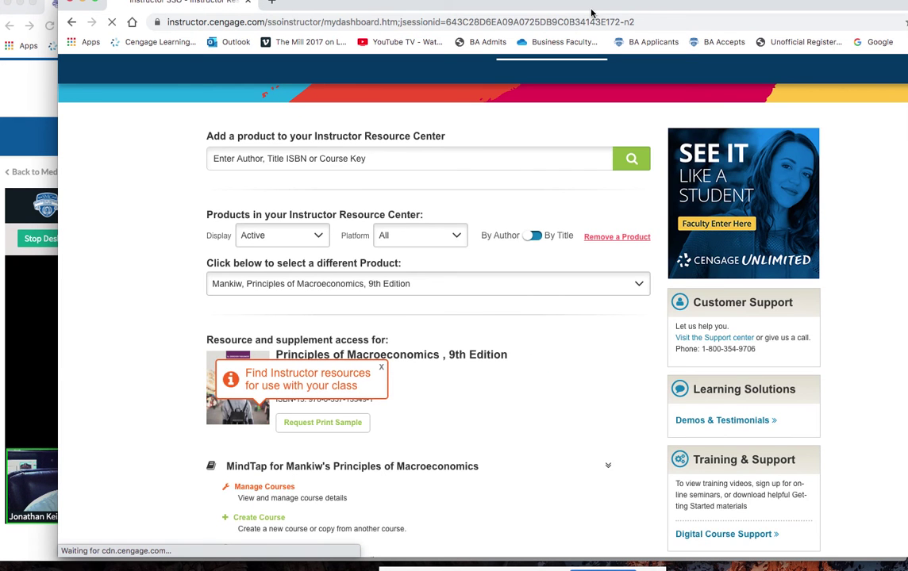
left_click_drag(591, 12, 526, 12)
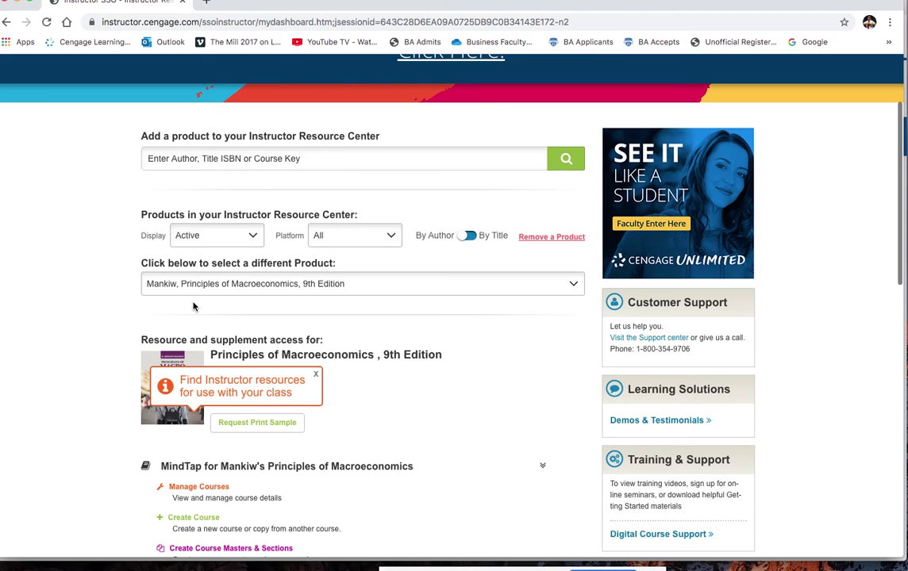
scroll(192, 306, "down", 3)
left_click(284, 481)
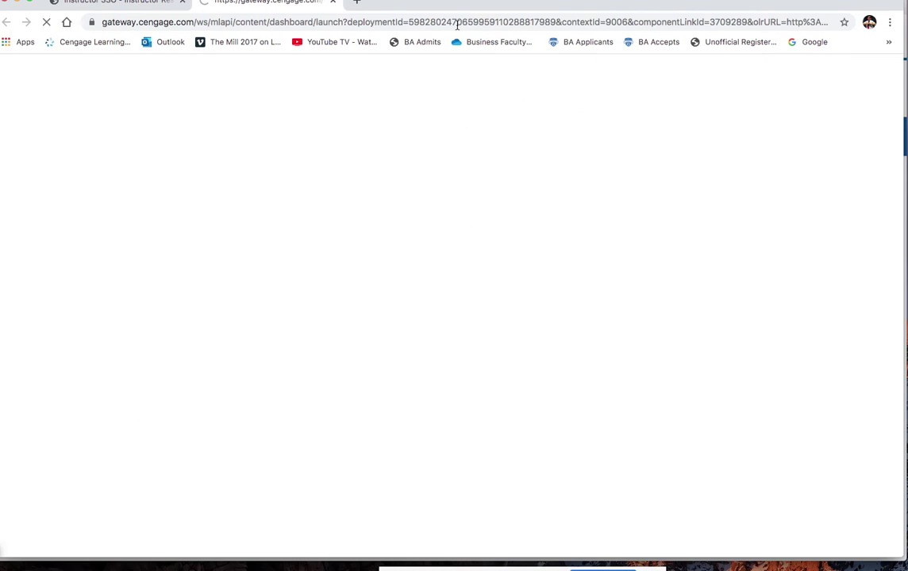
Snap the loading MindTap window to the right half, with the meeting window in front.
left_click_drag(443, 12, 449, 21)
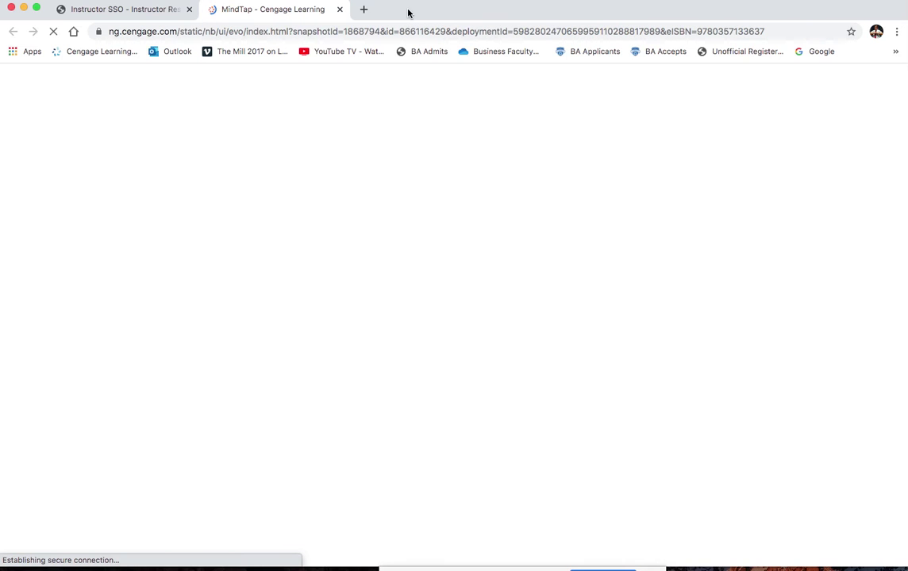
mouse_move(436, 16)
left_mouse_down()
mouse_move(756, 16)
mouse_move(436, 22)
left_mouse_up()
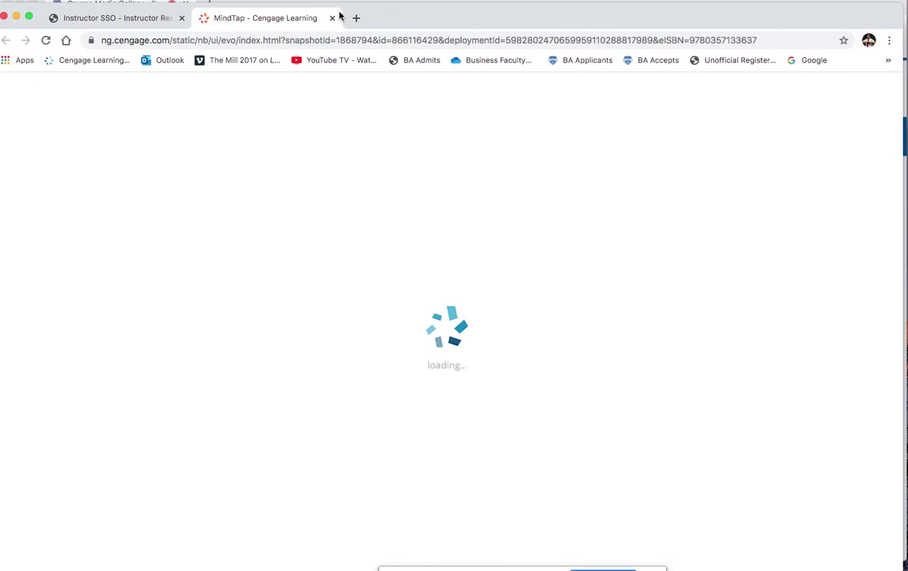
left_click_drag(424, 21, 455, 21)
key("super+alt+Right")
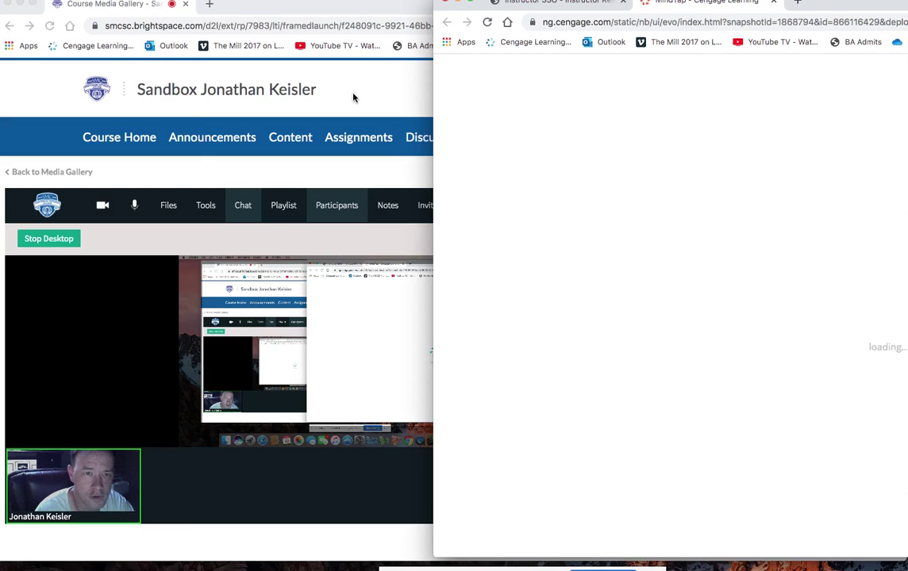
left_click(354, 97)
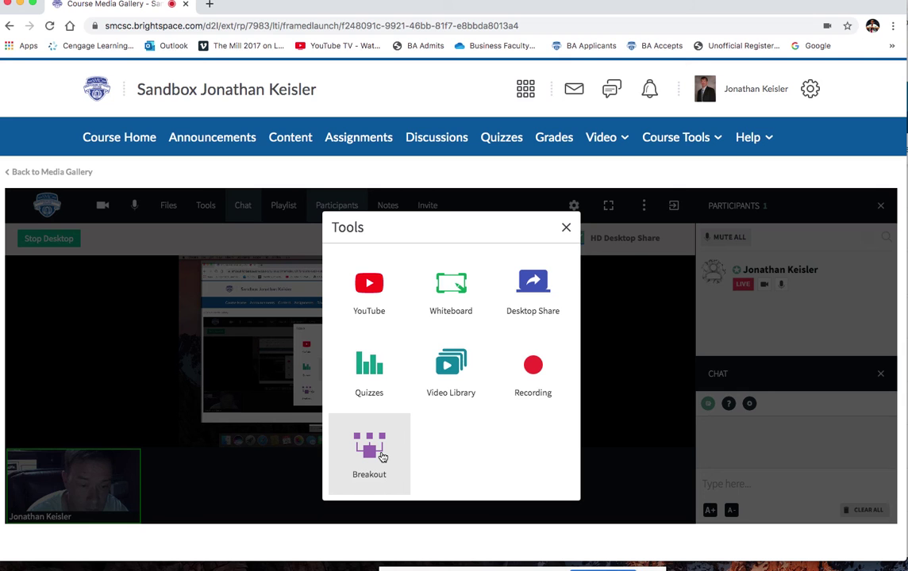
Open Homework #1 (Ch. 1) from Week 2 in MindTap.
left_click(906, 71)
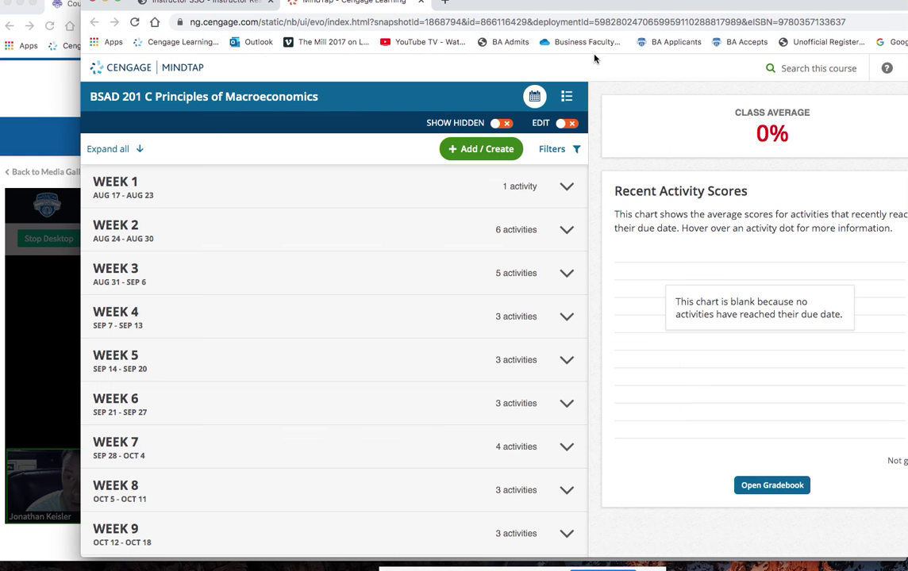
left_click_drag(593, 53, 554, 53)
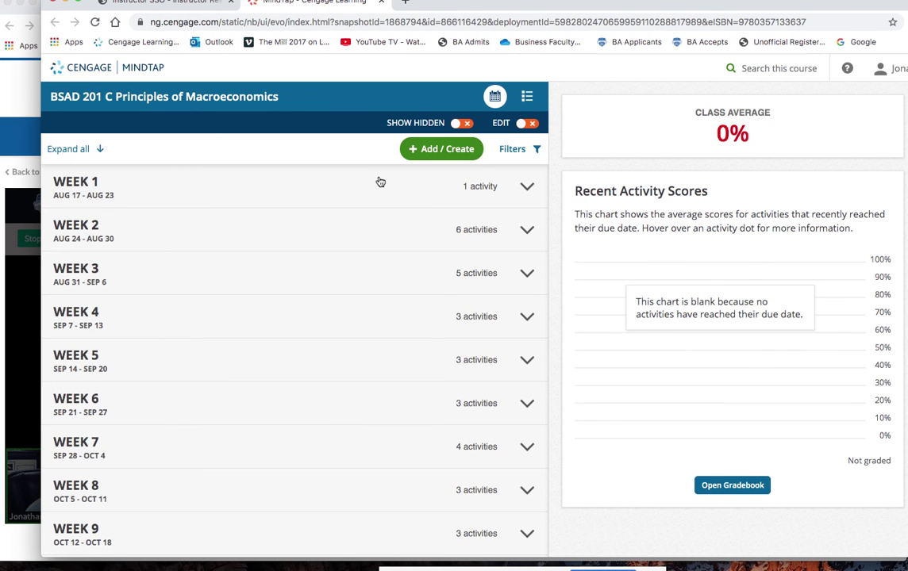
left_click(159, 250)
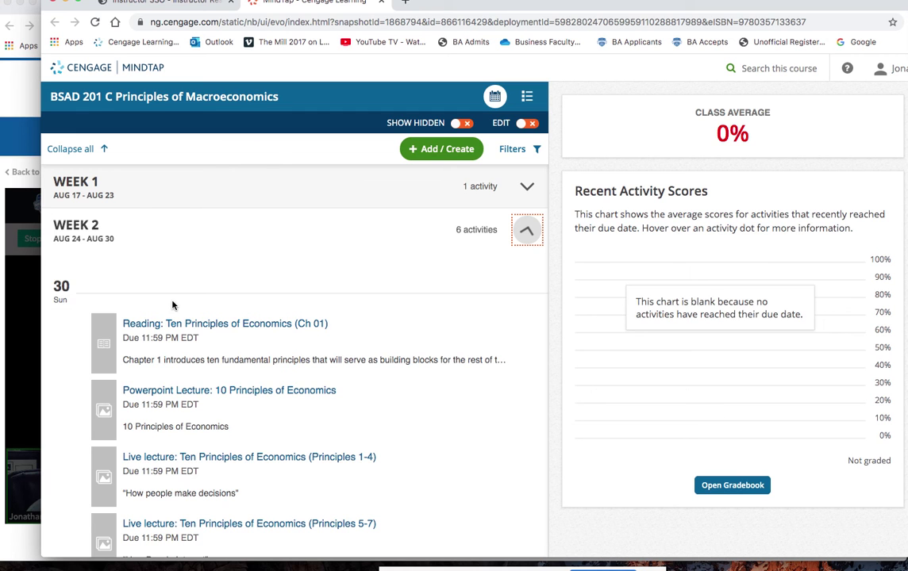
scroll(180, 333, "down", 6)
scroll(186, 255, "up", 1)
left_click(186, 255)
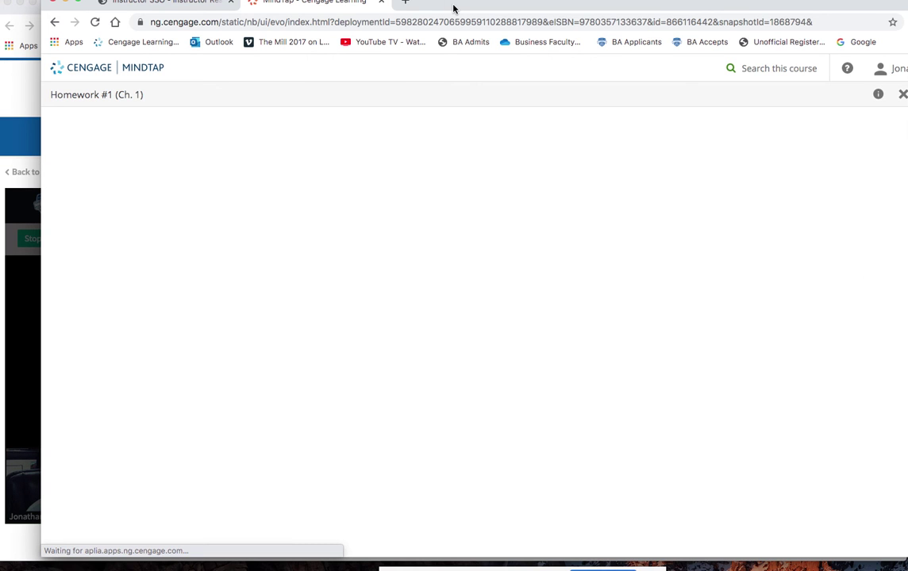
Show question 1, Understanding opportunity cost, with the meeting window in front.
left_click_drag(453, 8, 520, 17)
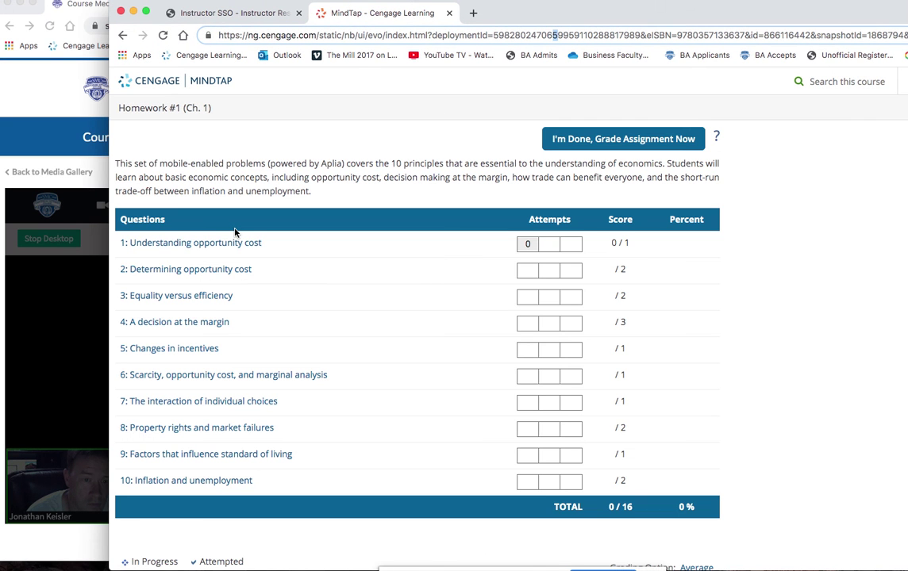
left_click(252, 243)
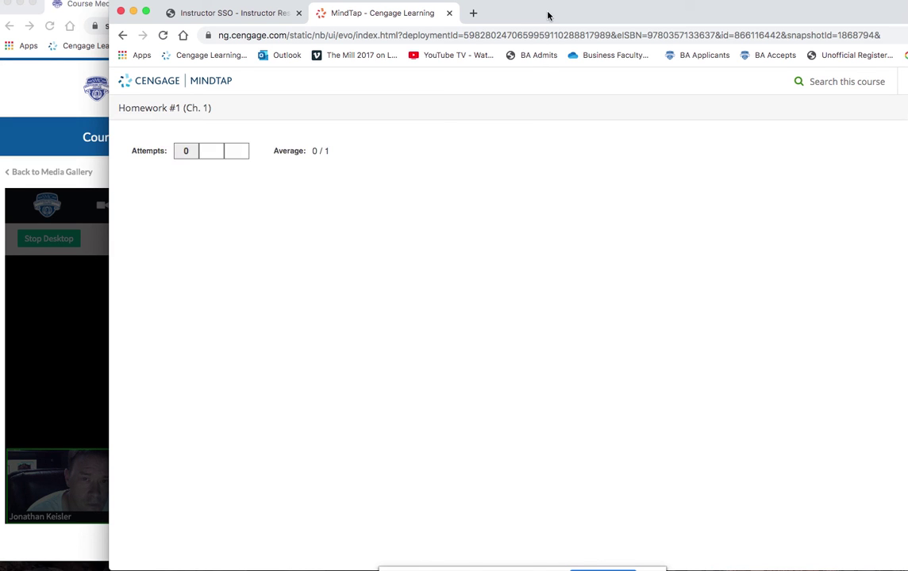
left_click_drag(547, 15, 531, 20)
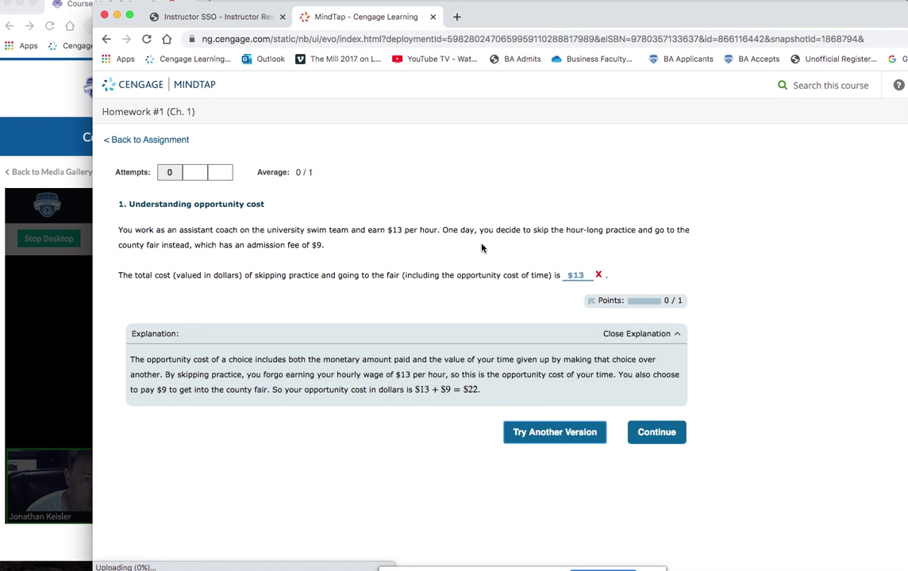
left_click(47, 143)
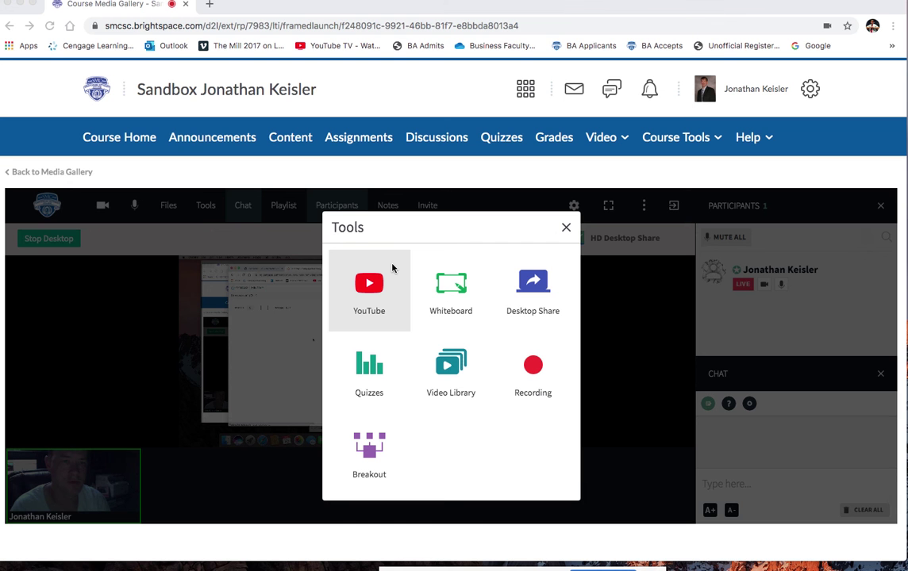
Reopen the meeting tools, view the Breakout Rooms dialog's three empty rooms, then close it.
left_click(566, 231)
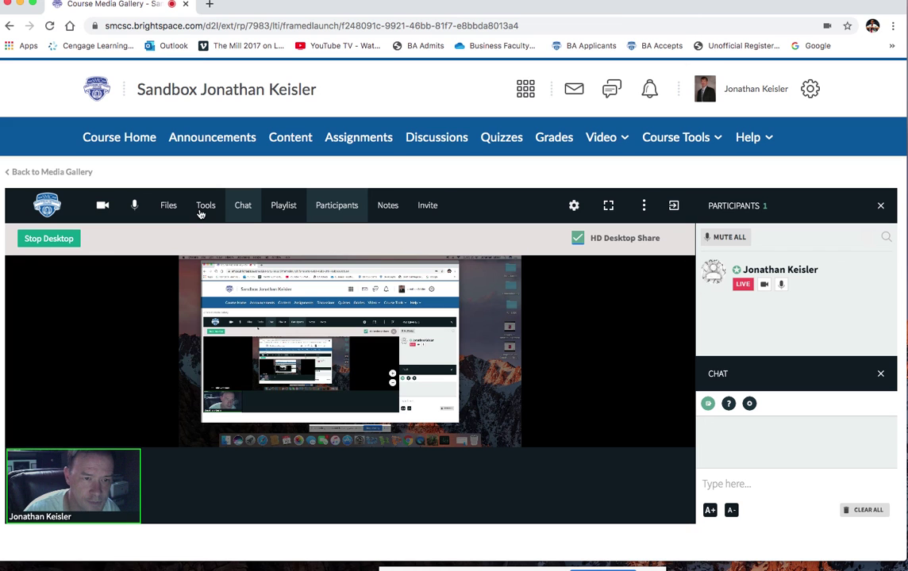
left_click(204, 208)
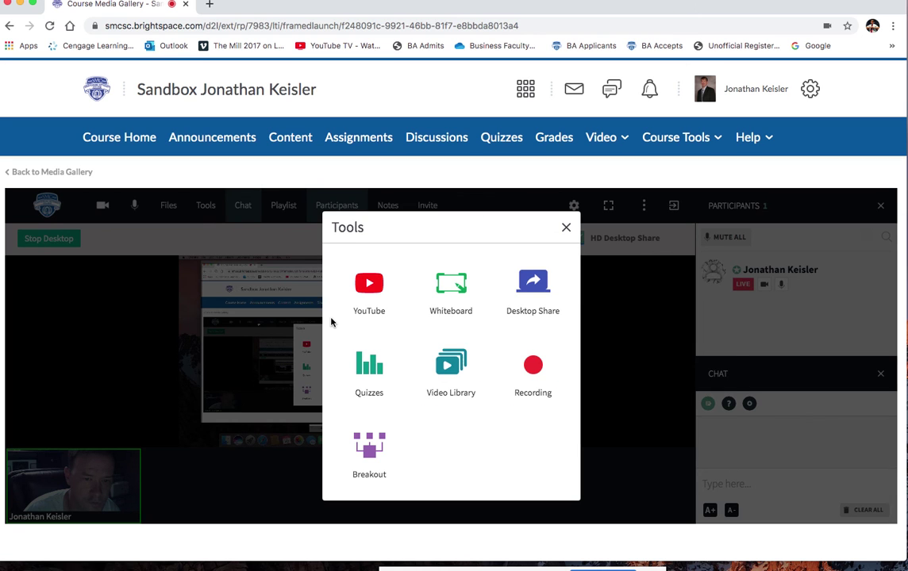
left_click(385, 434)
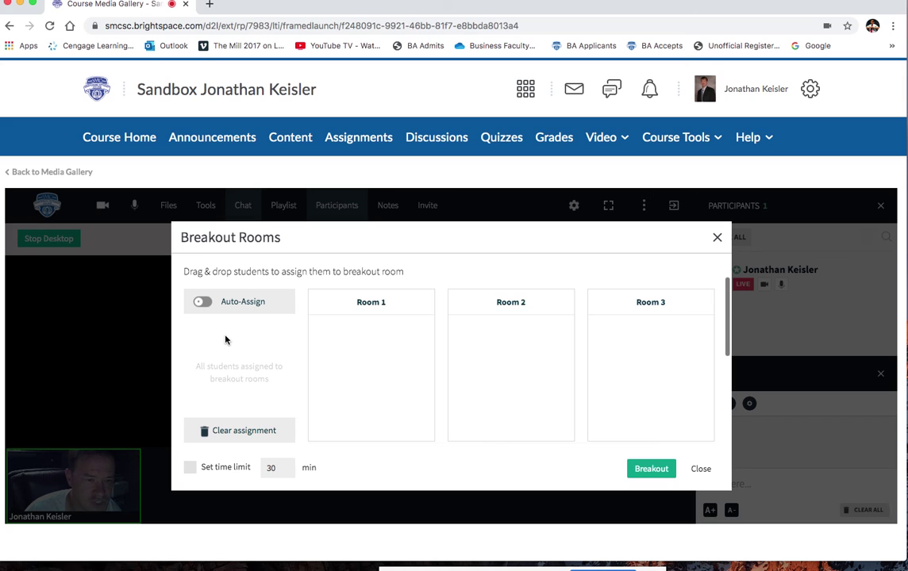
mouse_move(351, 351)
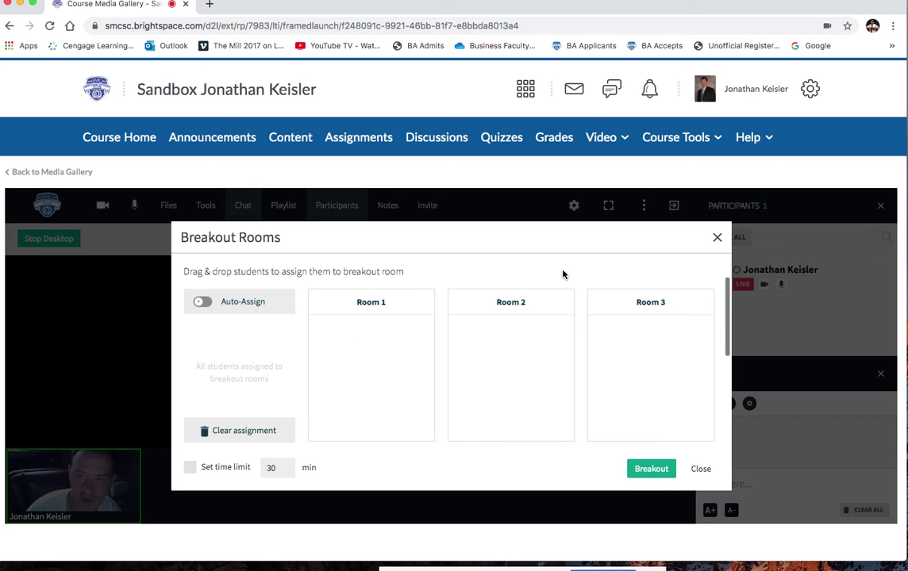
left_click(716, 238)
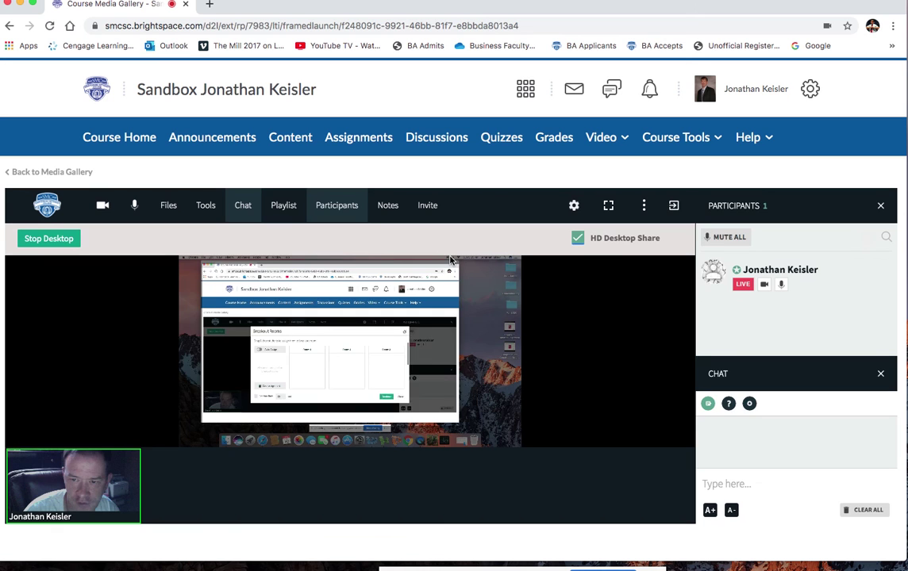